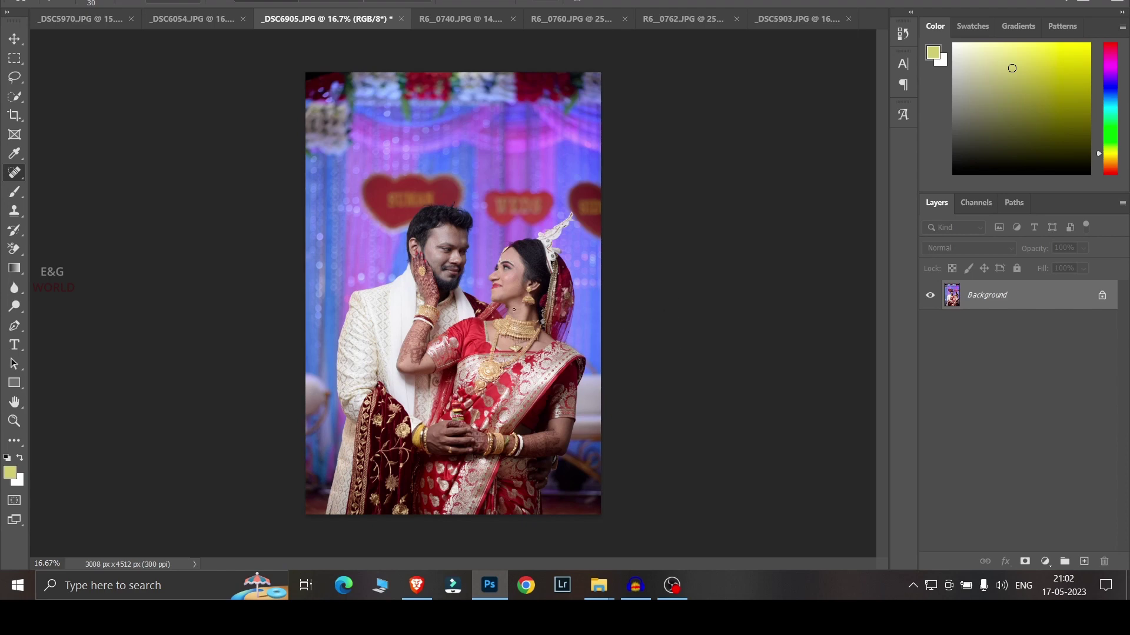
Step: Zoom in and heal the four small blemishes and dark spots on the groom's forehead
scroll(516, 310, "up", 5)
scroll(437, 277, "up", 3)
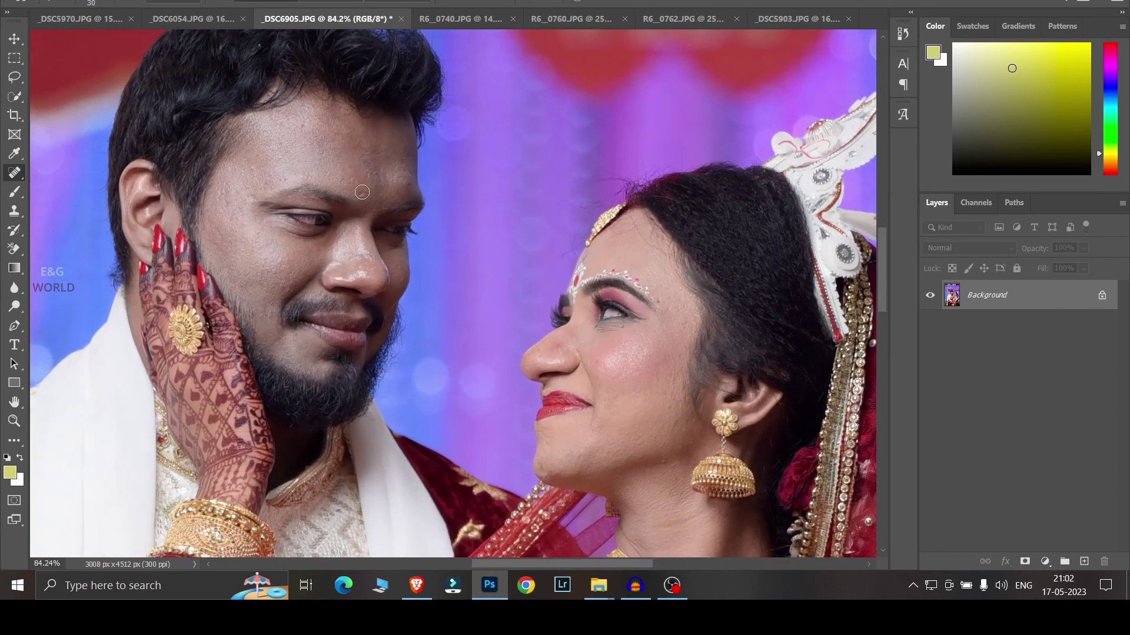
left_click(362, 192)
left_click(368, 173)
left_click(273, 144)
left_click(302, 124)
scroll(436, 332, "down", 5)
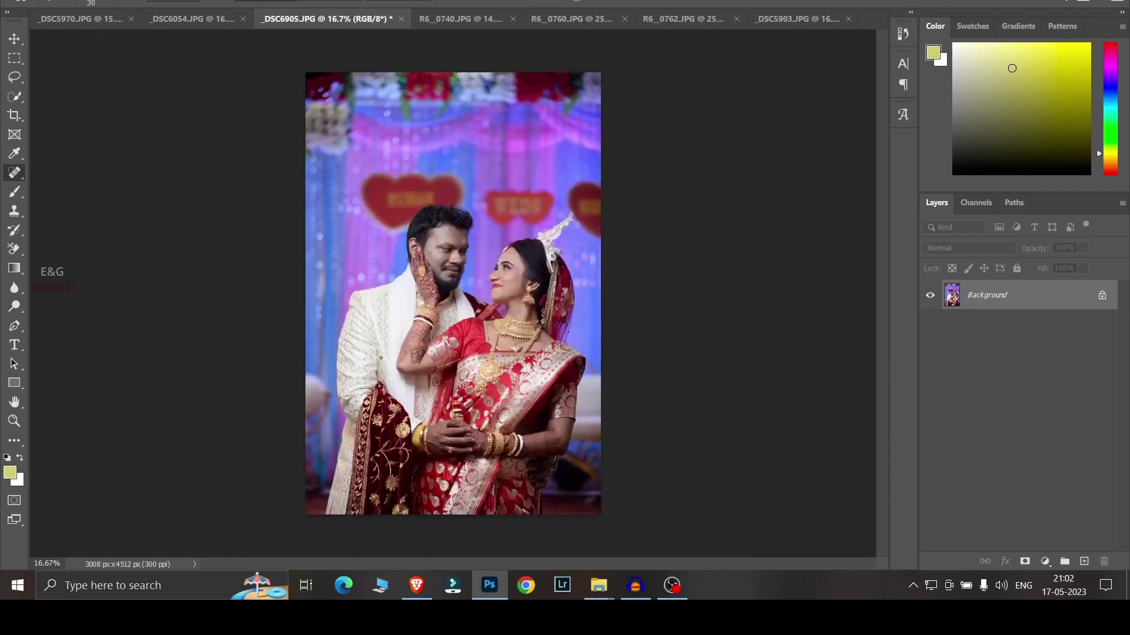
scroll(419, 331, "up", 4)
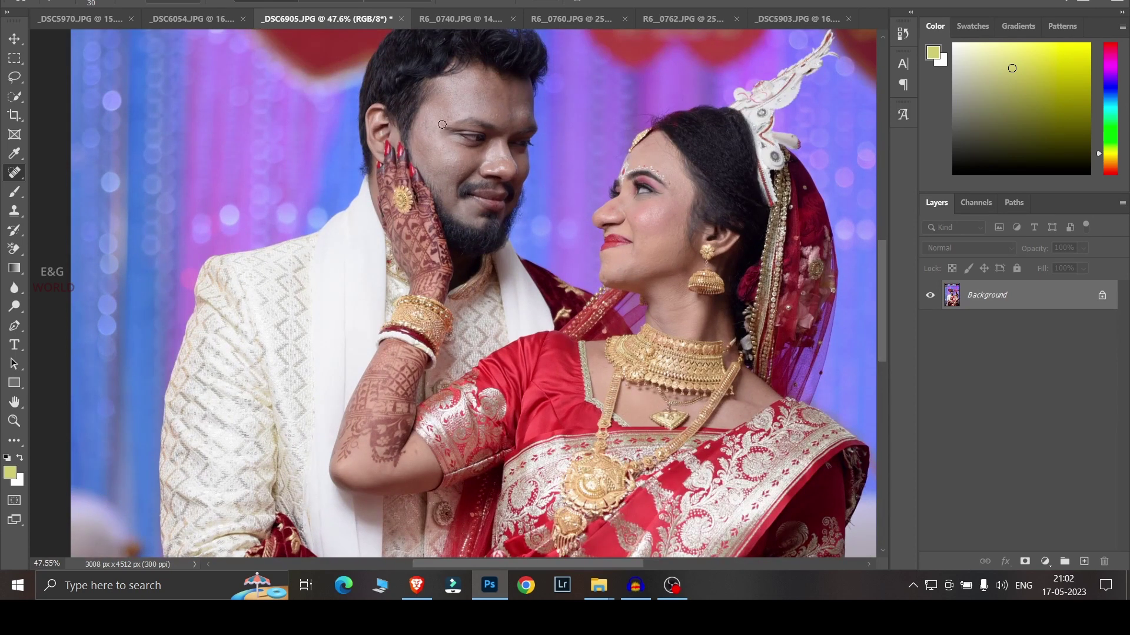
scroll(599, 366, "down", 4)
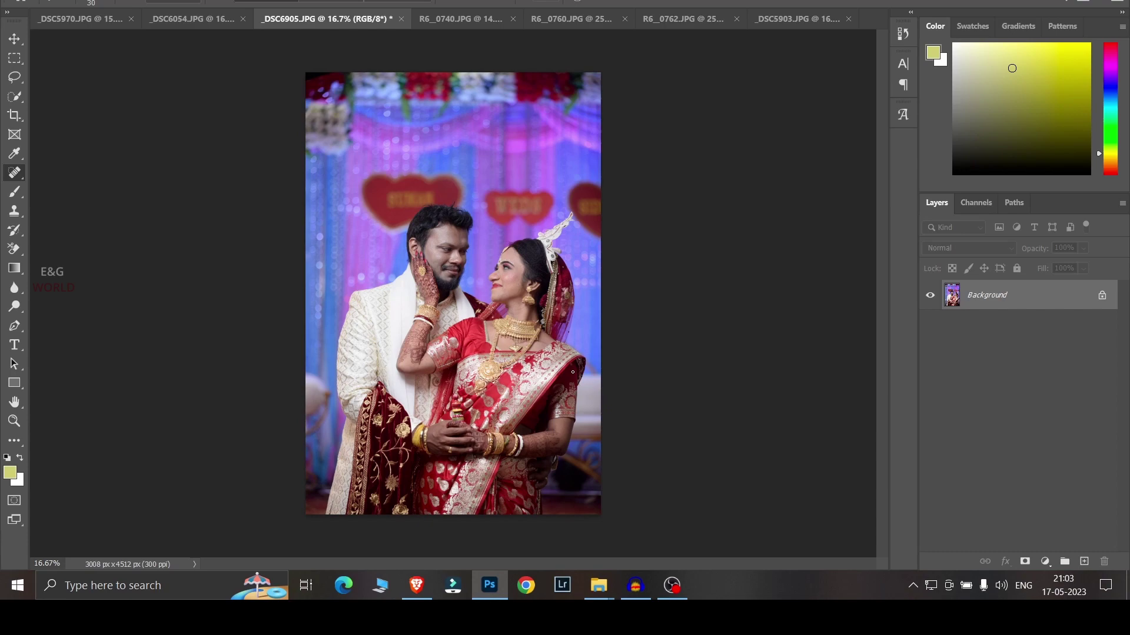
Step: Zoom in on the bride's face, heal the cheek blemish, then zoom back out
scroll(428, 306, "up", 3)
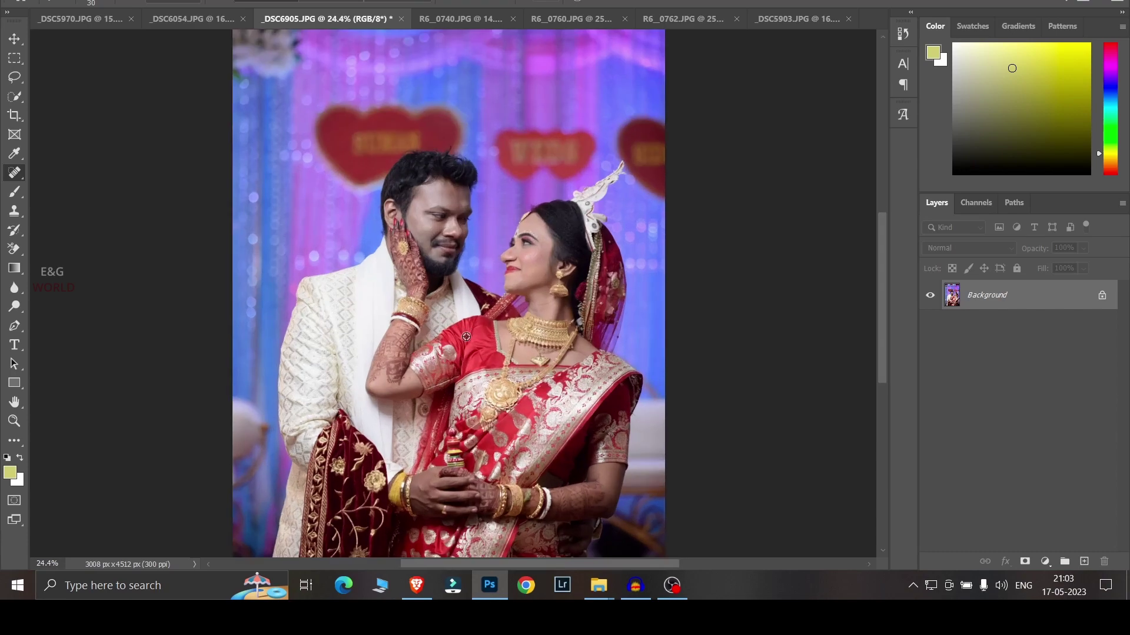
scroll(539, 280, "up", 6)
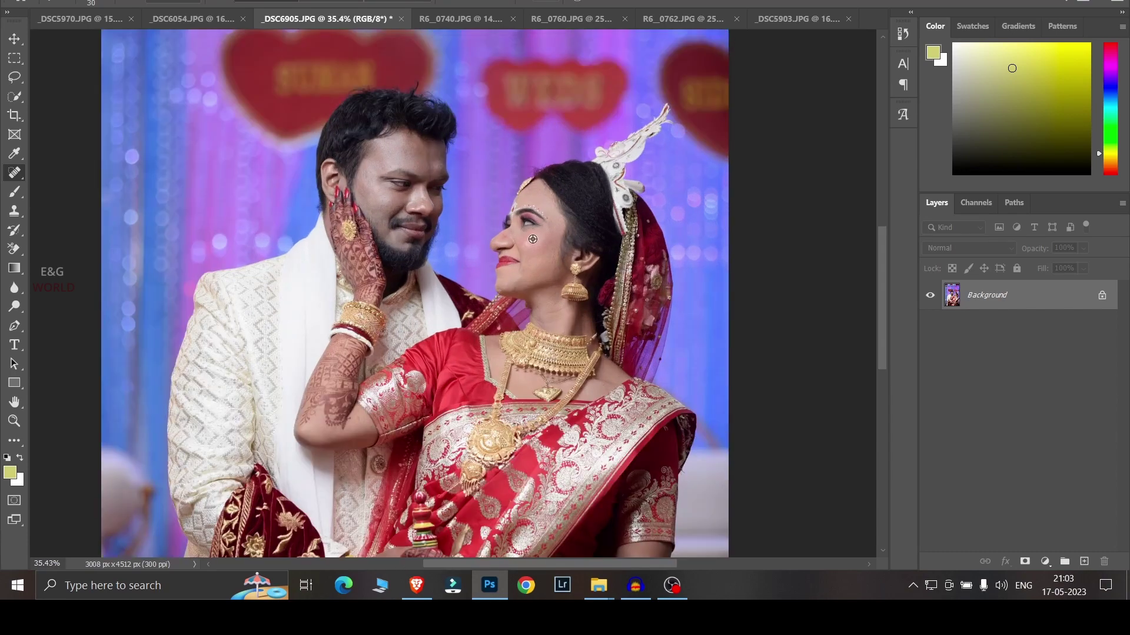
scroll(612, 372, "up", 2)
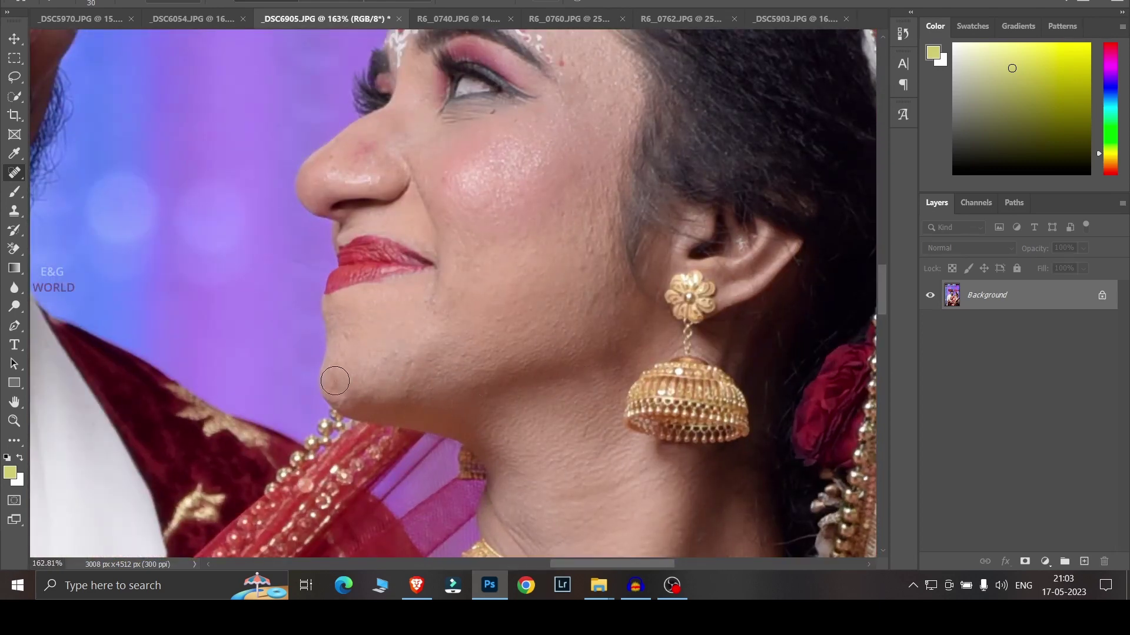
scroll(344, 377, "up", 3)
scroll(465, 271, "up", 1)
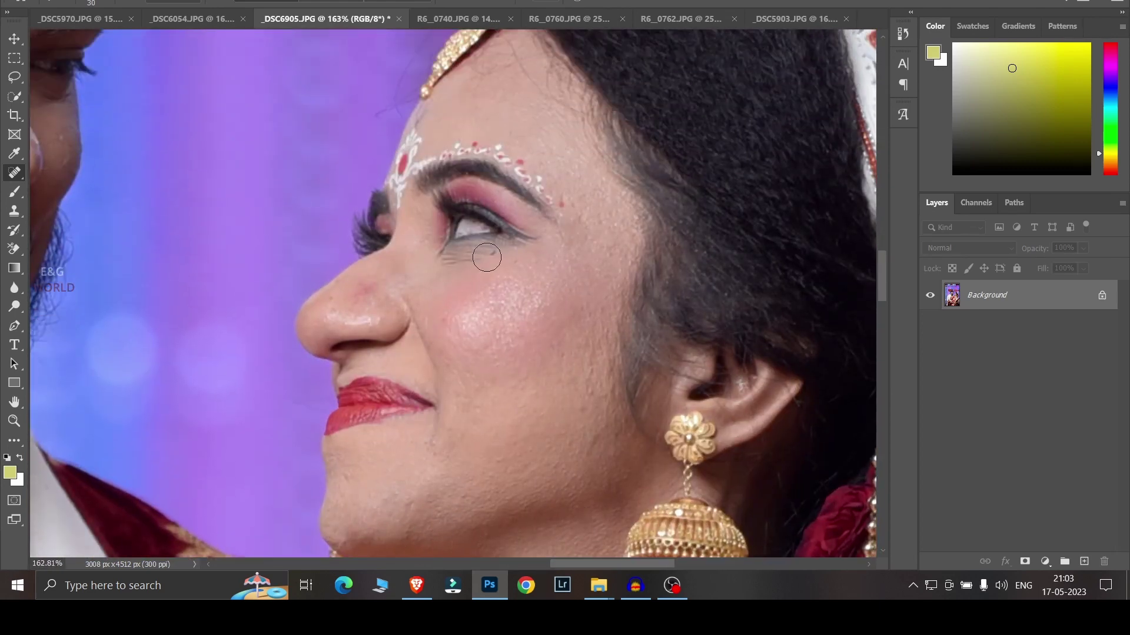
scroll(492, 260, "up", 3)
left_click(491, 263)
scroll(489, 283, "down", 2)
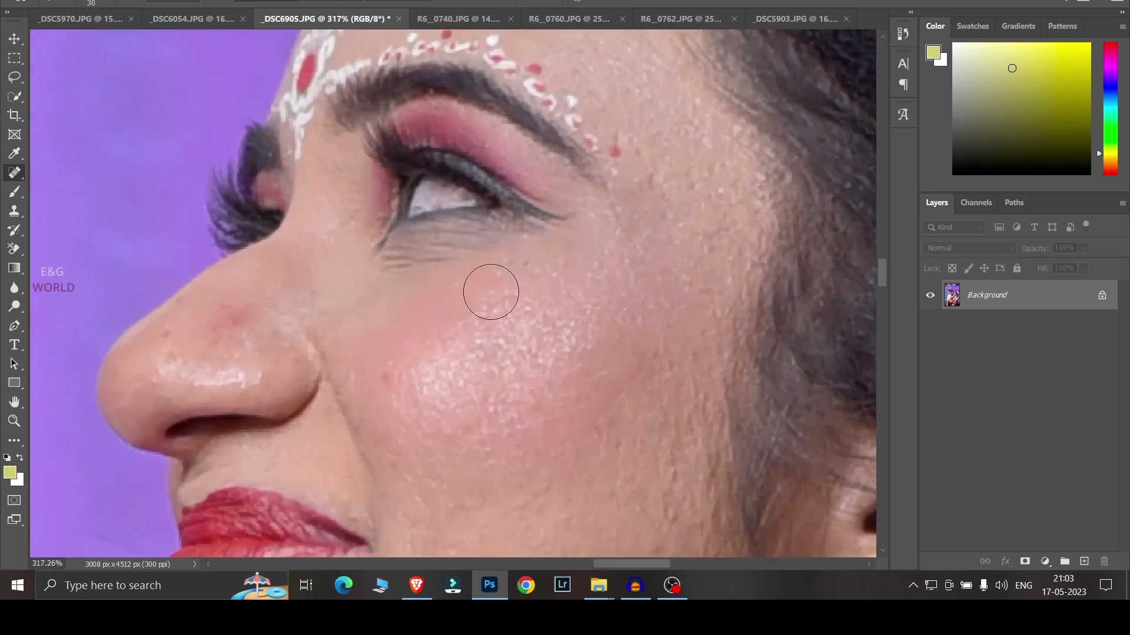
scroll(494, 277, "up", 2)
scroll(530, 294, "down", 4)
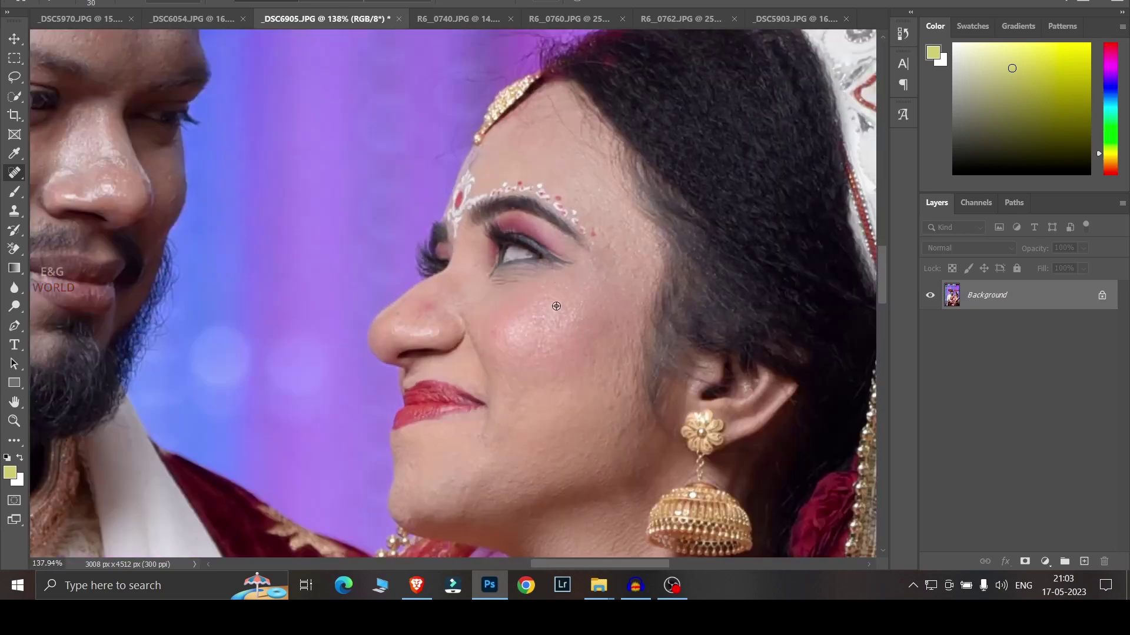
scroll(547, 323, "down", 6)
scroll(542, 335, "down", 2)
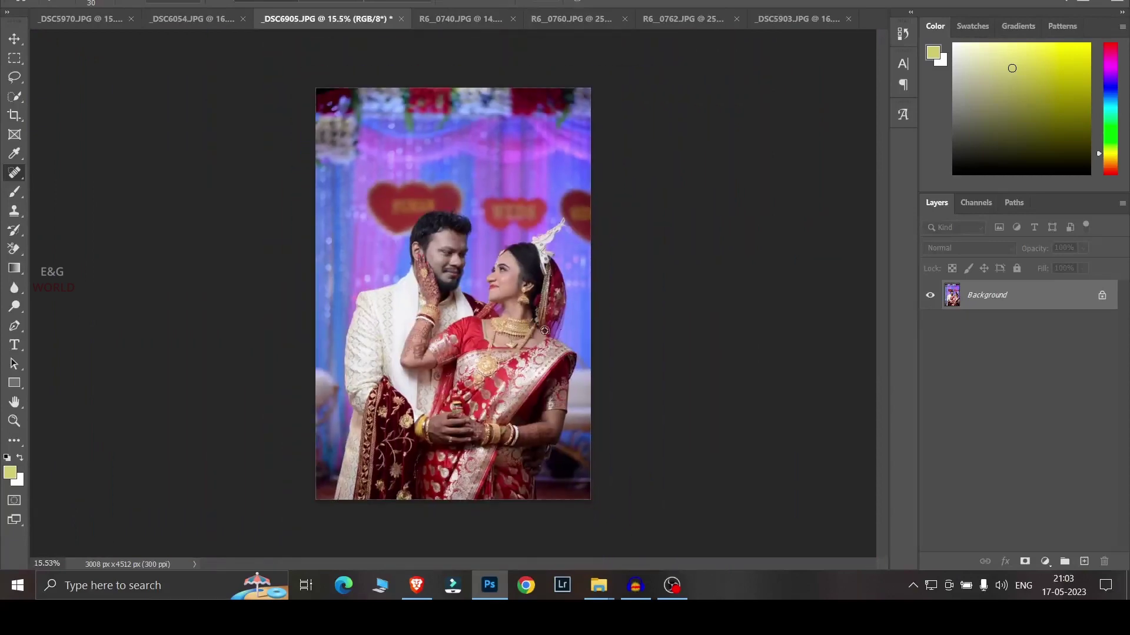
scroll(470, 290, "up", 3)
scroll(506, 285, "down", 2)
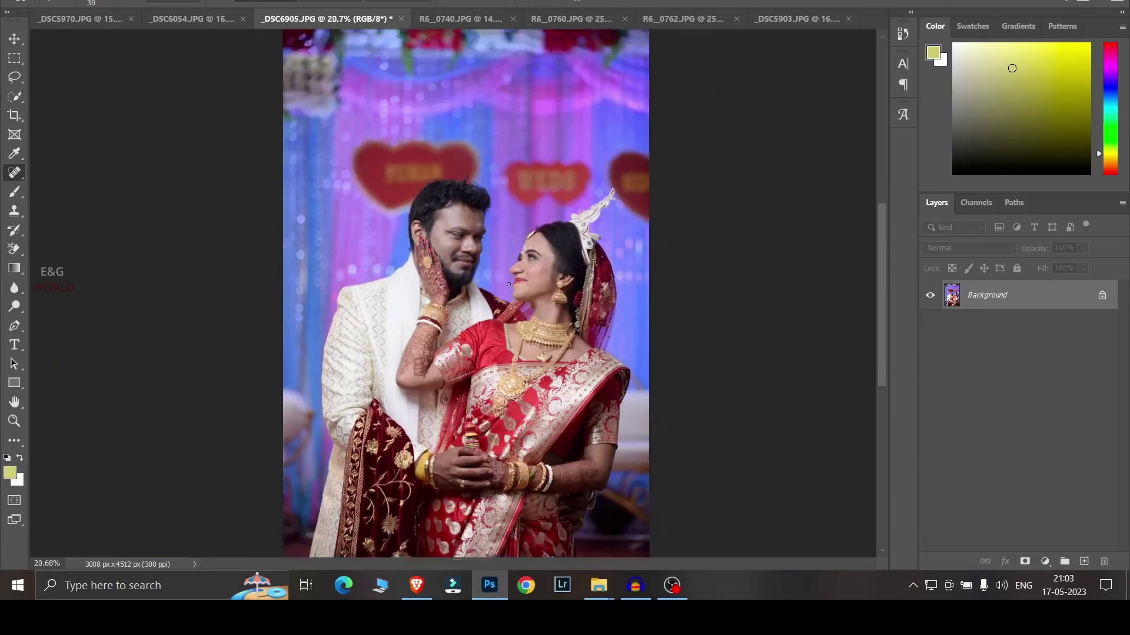
scroll(510, 284, "down", 1)
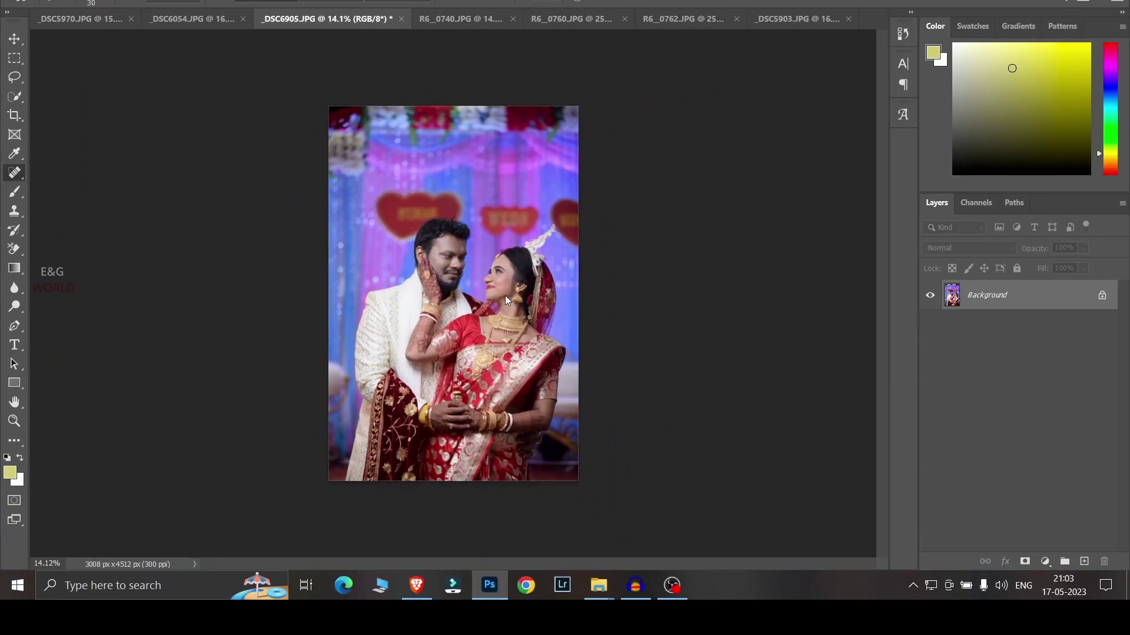
Step: Apply a Camera Raw Auto tone with Shadows at +14 and Vibrance at +59
key("ctrl+shift+a")
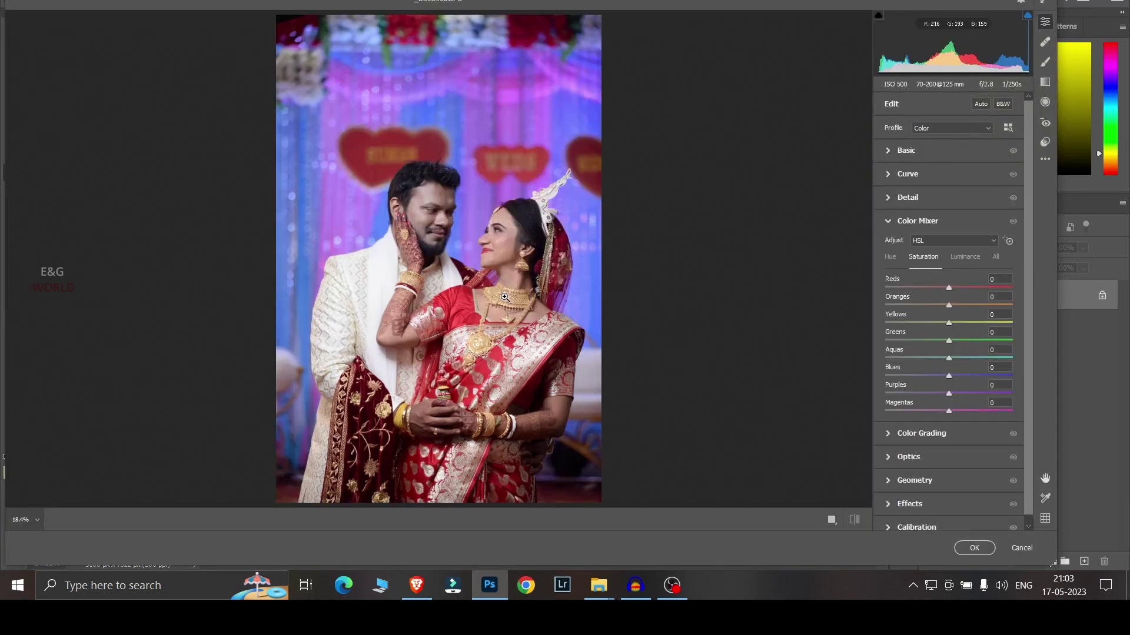
left_click(981, 105)
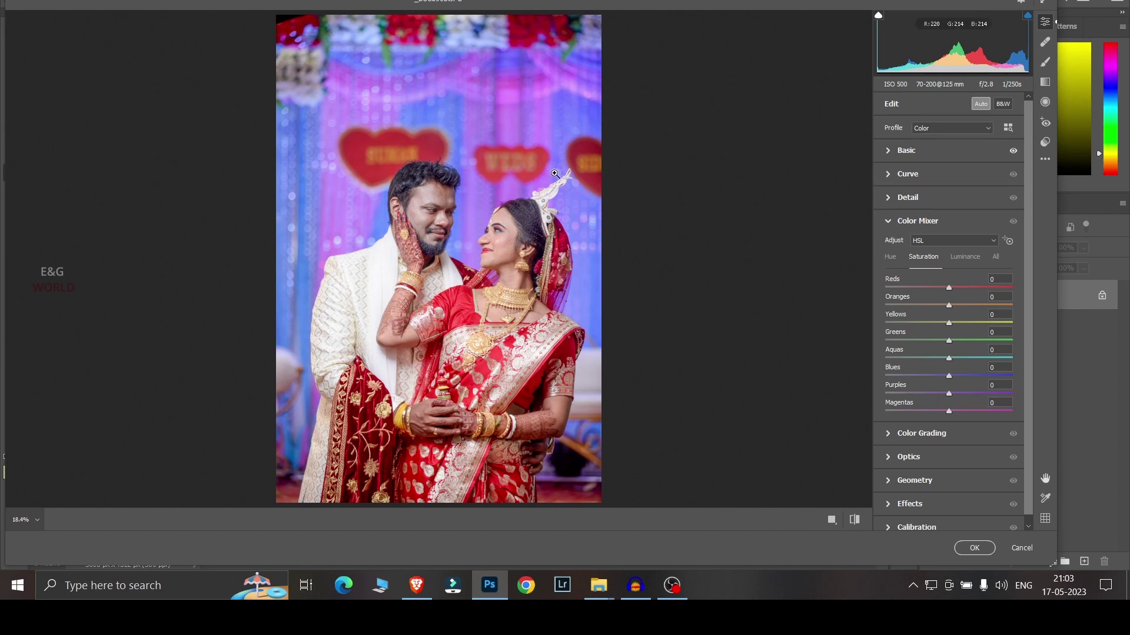
left_click(938, 157)
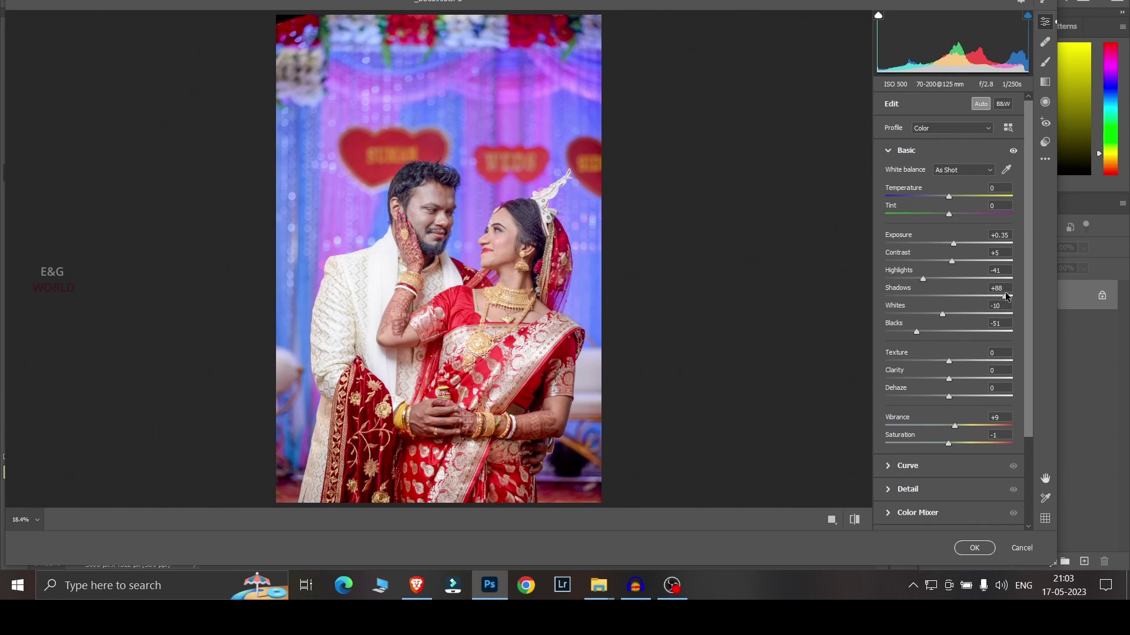
left_click_drag(1005, 295, 956, 301)
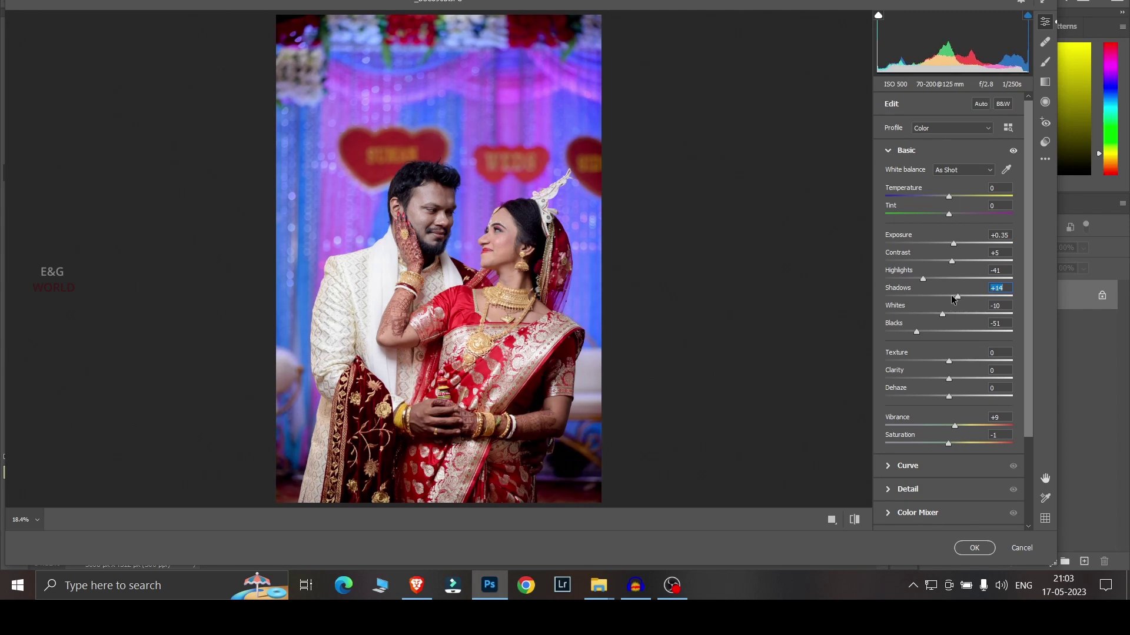
left_click_drag(957, 425, 990, 424)
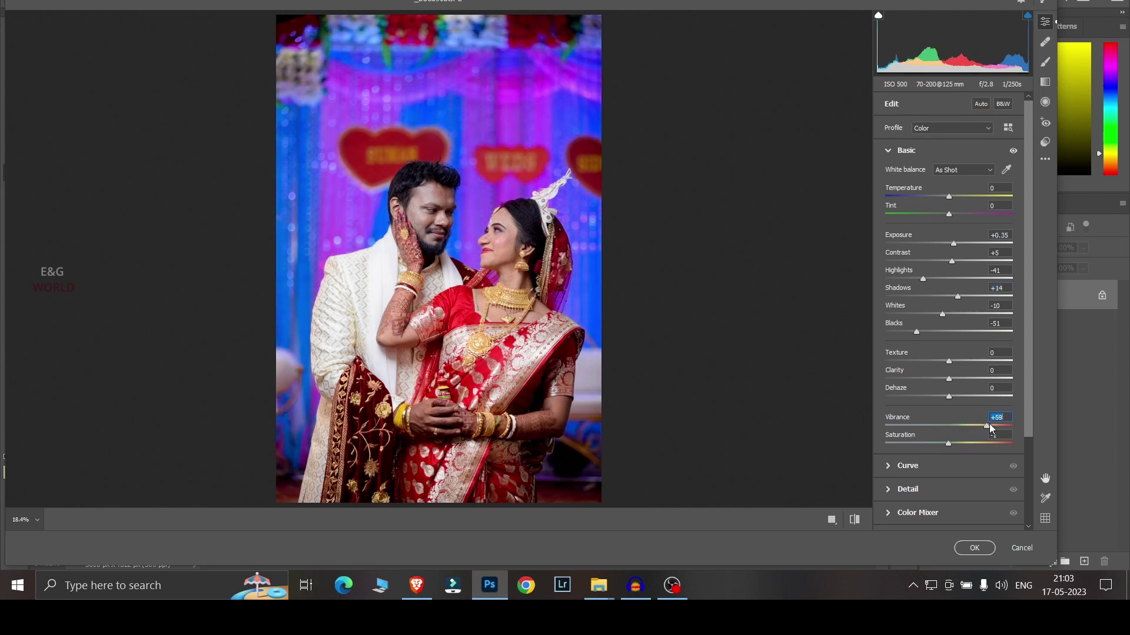
left_click(975, 548)
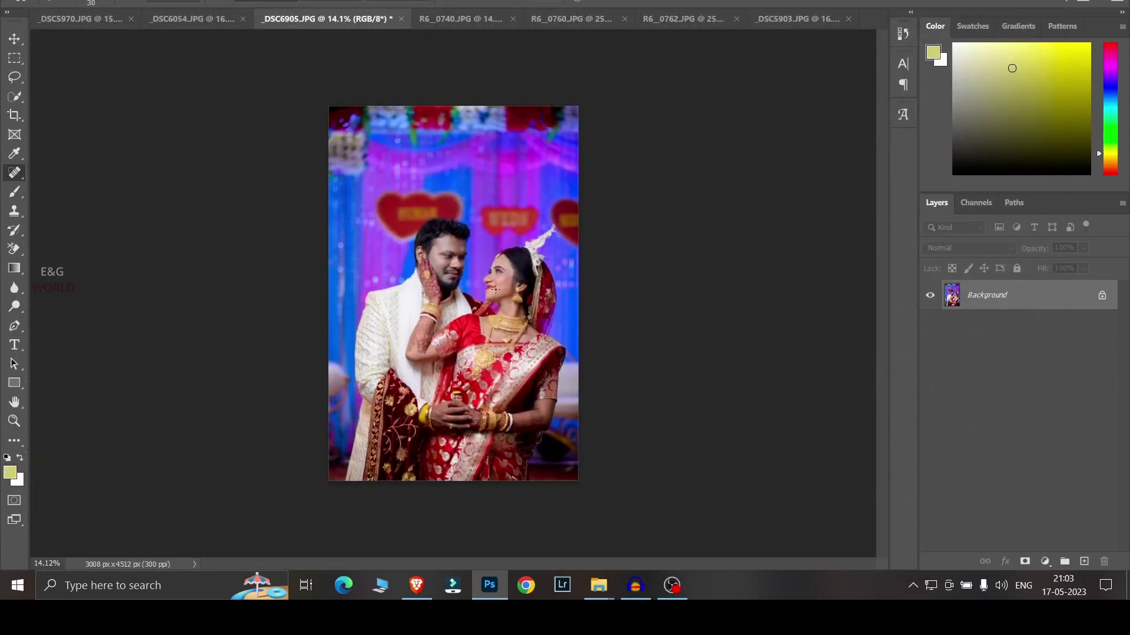
Step: Launch the Imagenomic Portraiture filter on the wedding photo
scroll(548, 296, "up", 6)
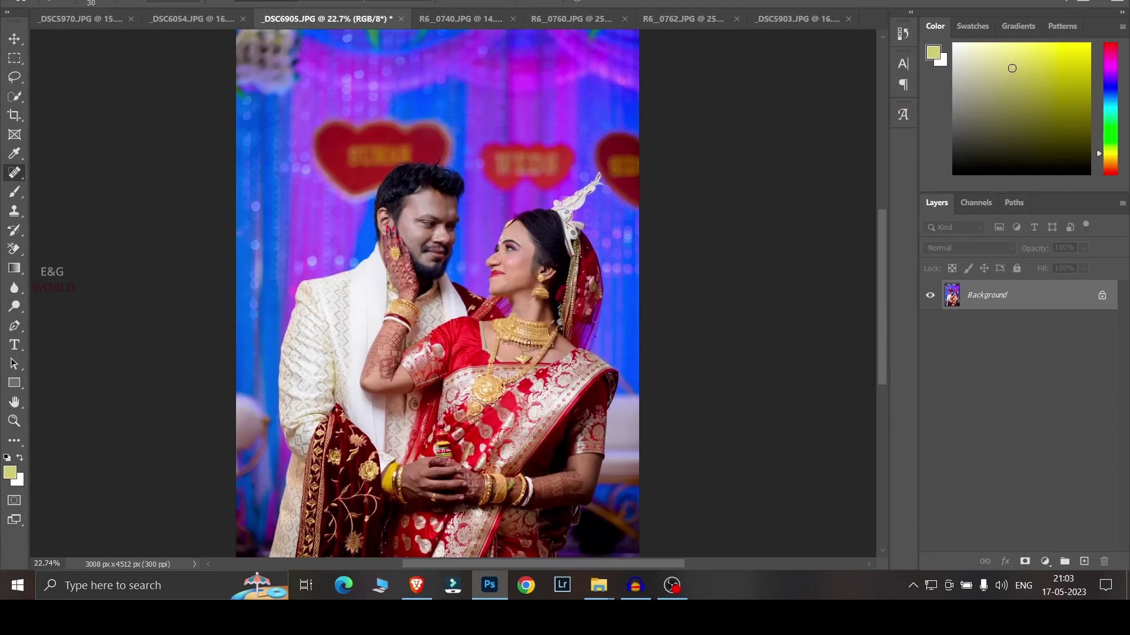
scroll(350, 259, "up", 2)
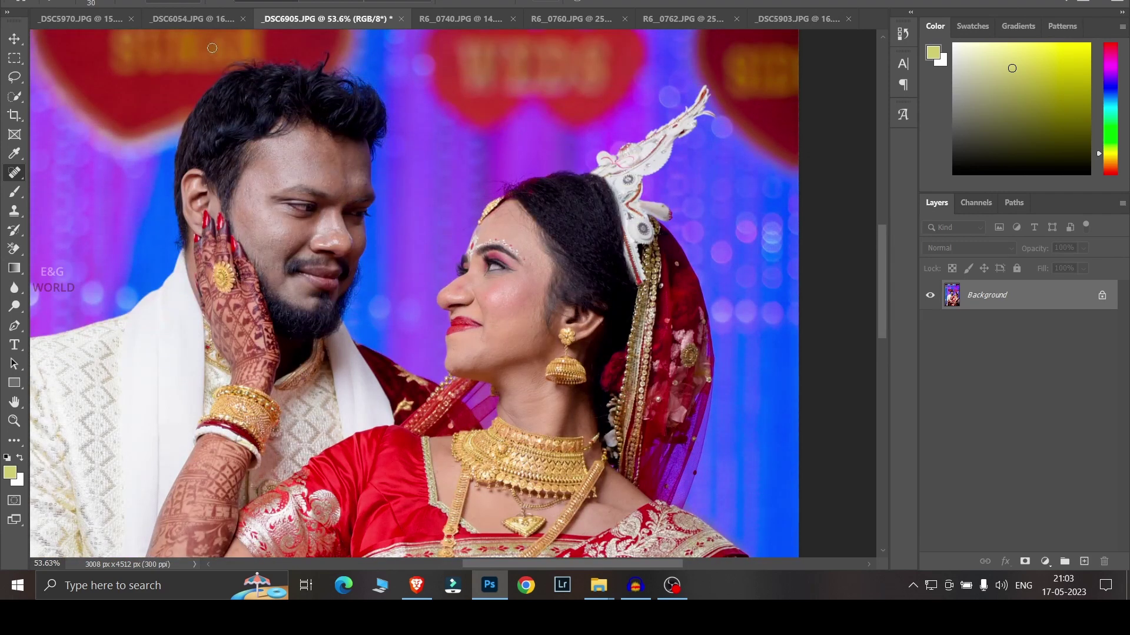
key("alt+t")
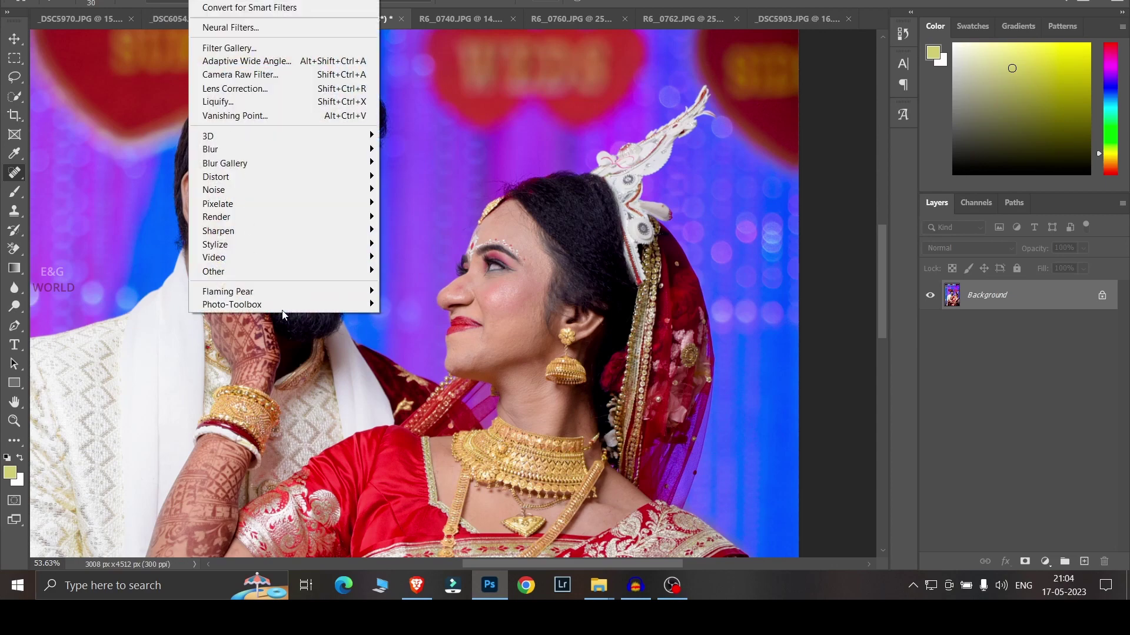
mouse_move(333, 303)
left_click(392, 301)
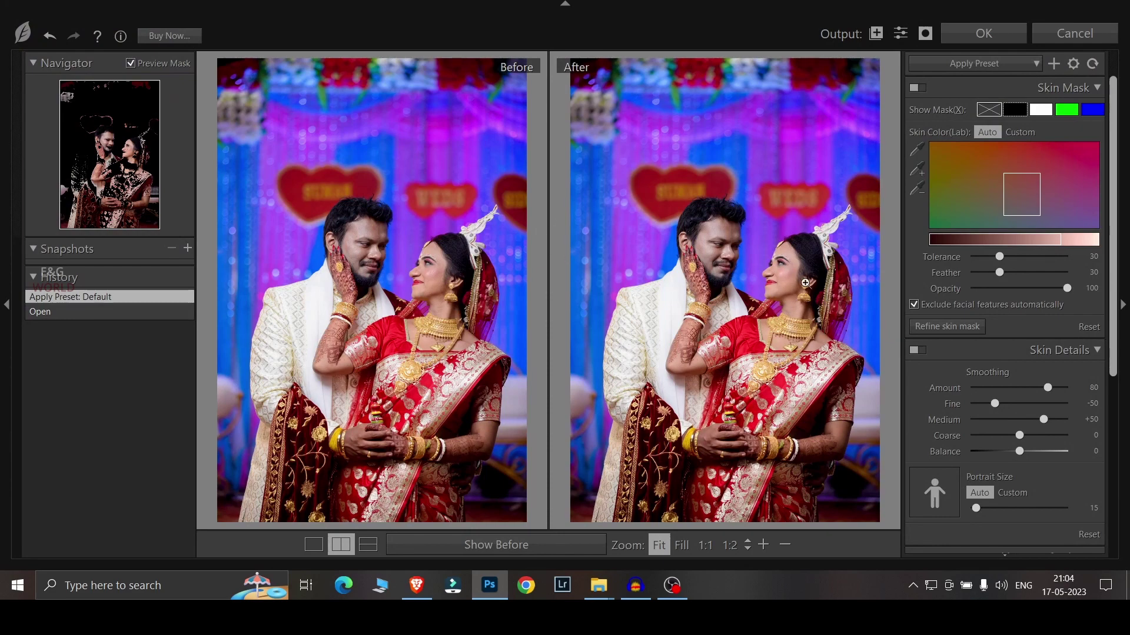
Step: Set the preview zoom to 1:1 and compare the bride's and groom's faces
left_click(781, 266)
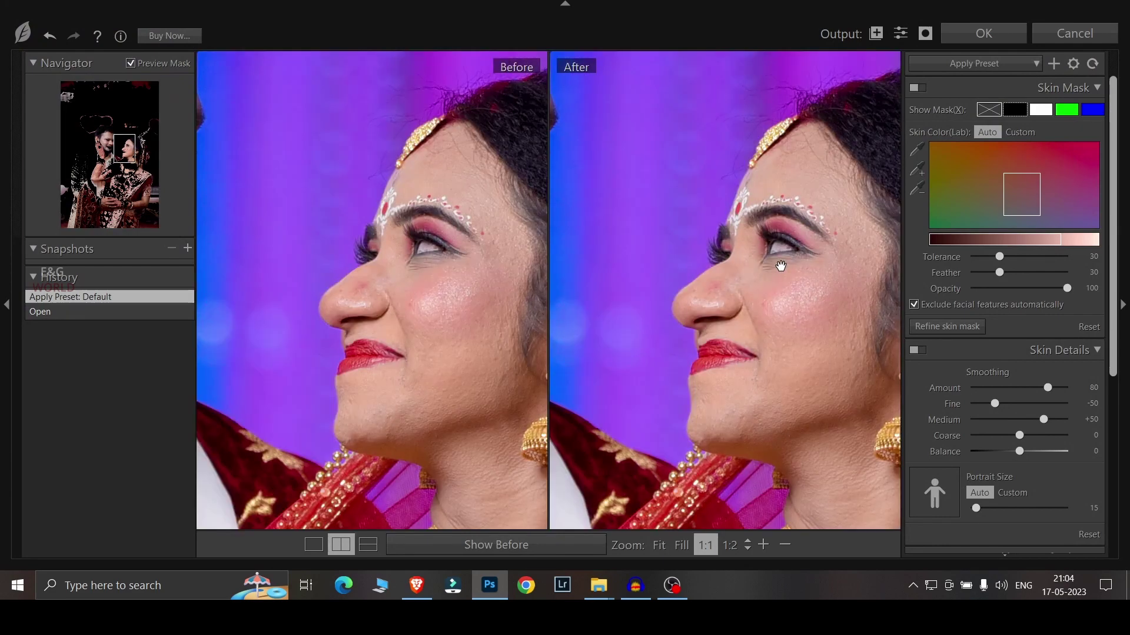
left_click_drag(775, 342, 706, 353)
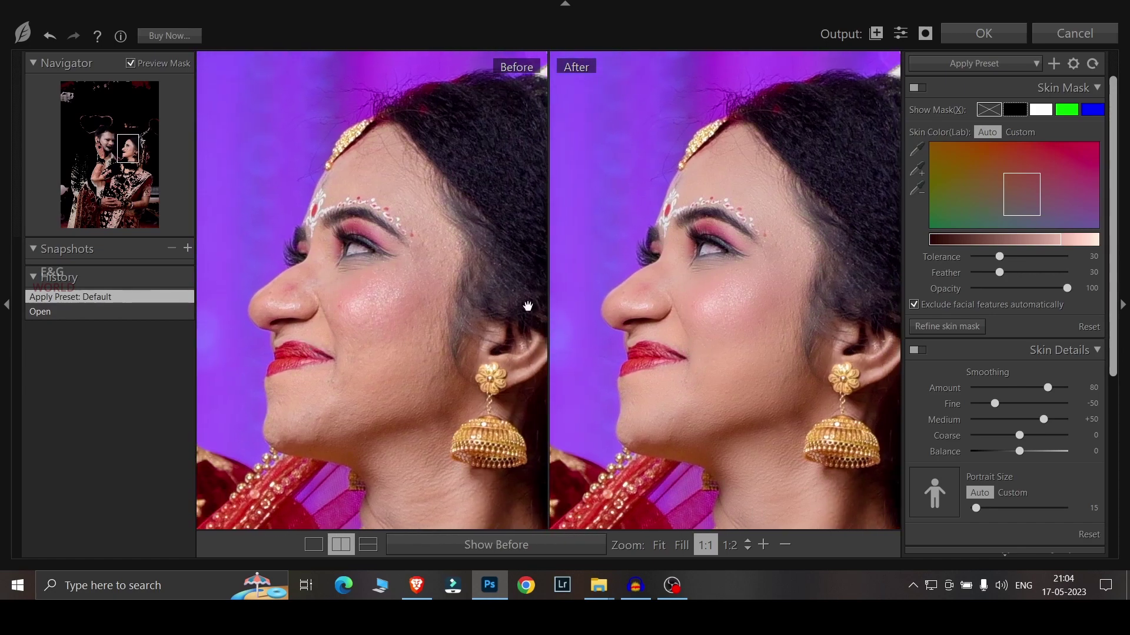
left_click_drag(654, 327, 839, 286)
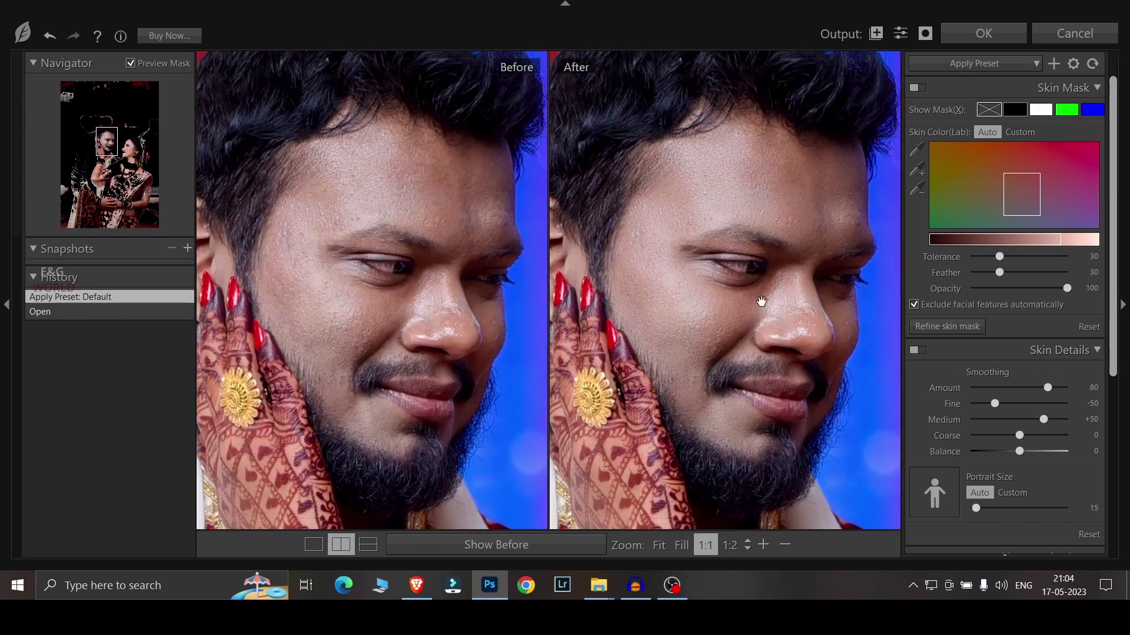
scroll(1045, 470, "down", 2)
Step: Set Skin Tone Brightness to +60, Highlight to +33 and Saturation to +39
scroll(1057, 500, "down", 2)
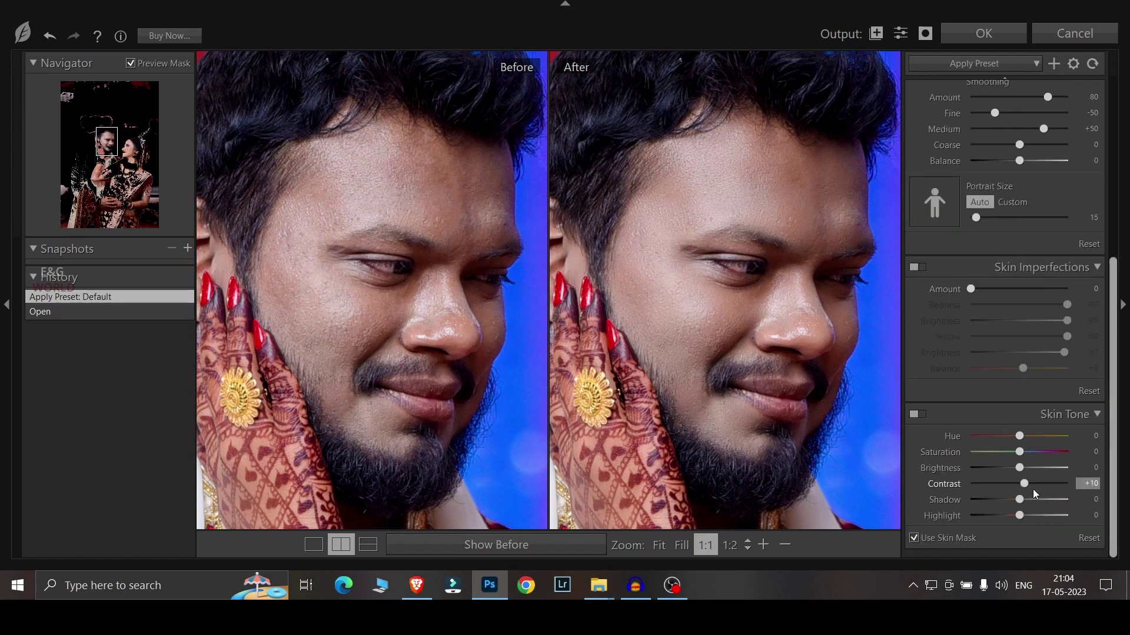
left_click_drag(1024, 464, 1051, 464)
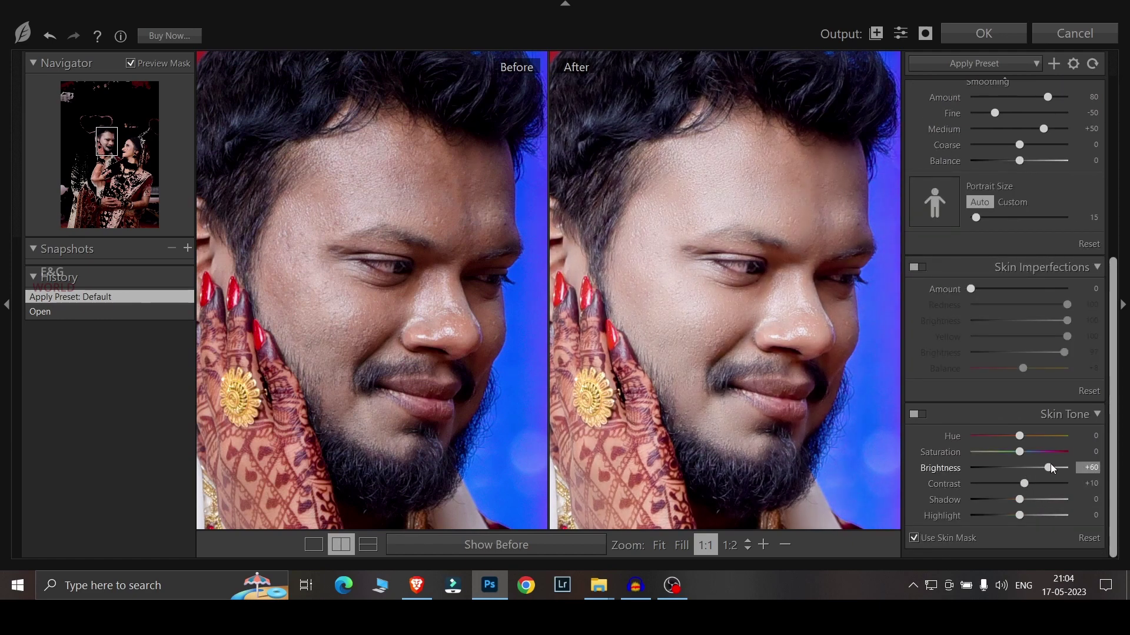
left_click_drag(1019, 516, 1036, 516)
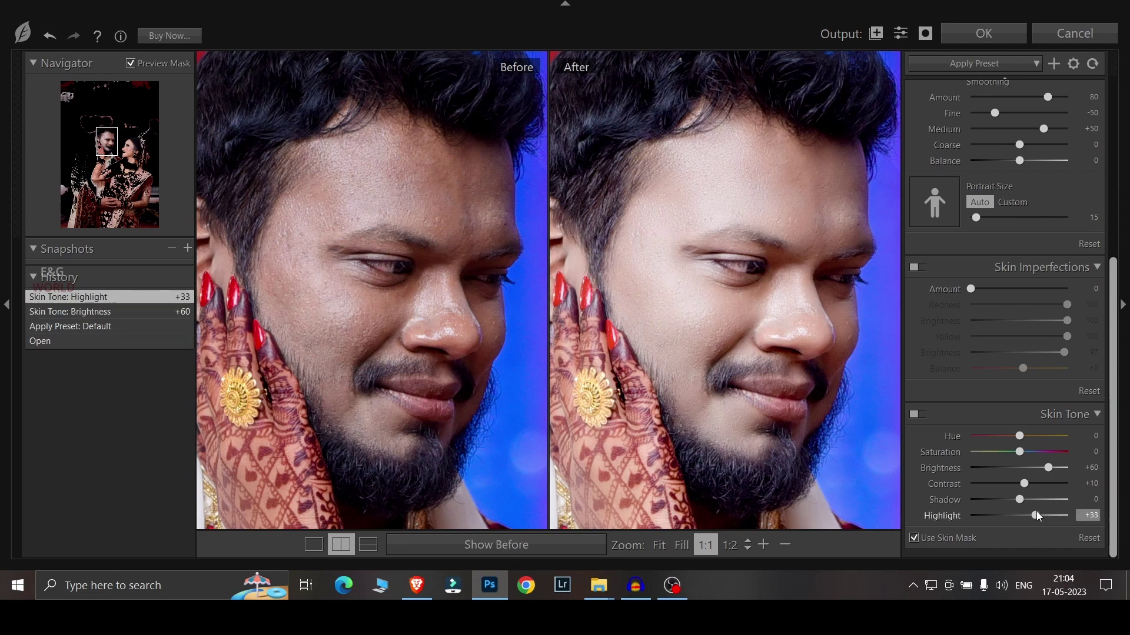
left_click_drag(1019, 452, 1039, 450)
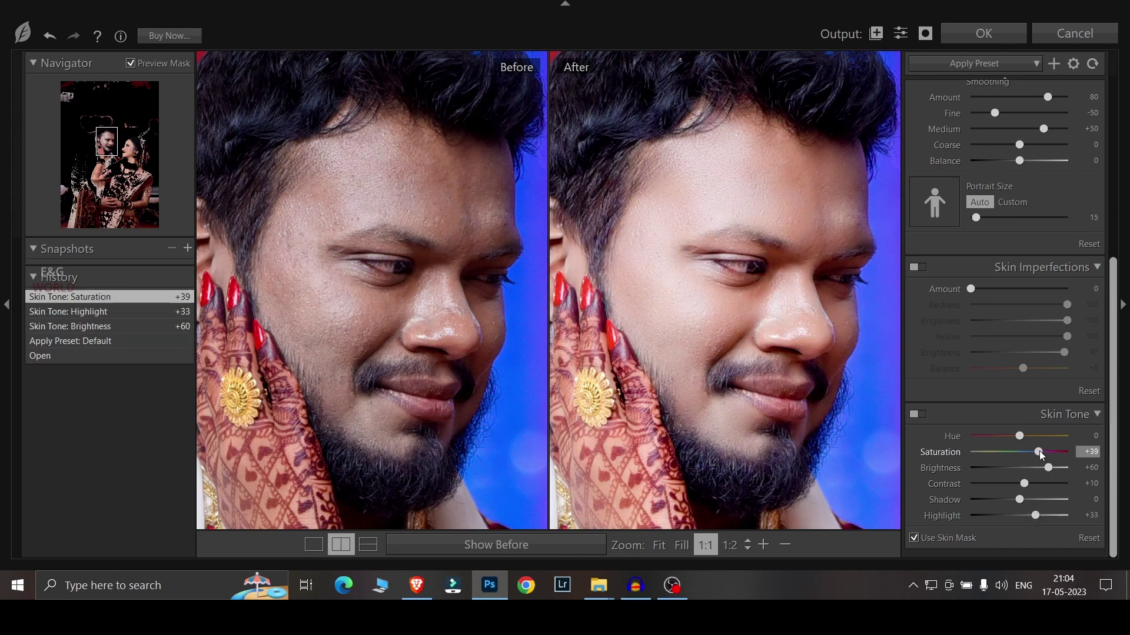
Step: Return the previews to Fit view and apply Portraiture to the photo
left_click_drag(678, 375, 647, 295)
left_click_drag(706, 341, 675, 352)
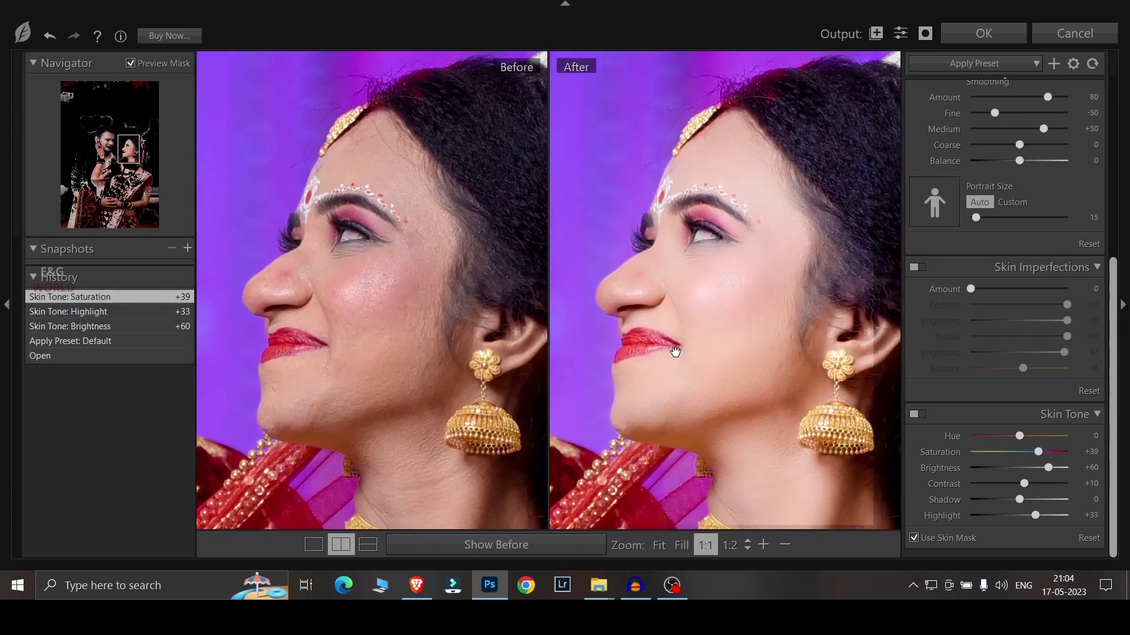
left_click(734, 351)
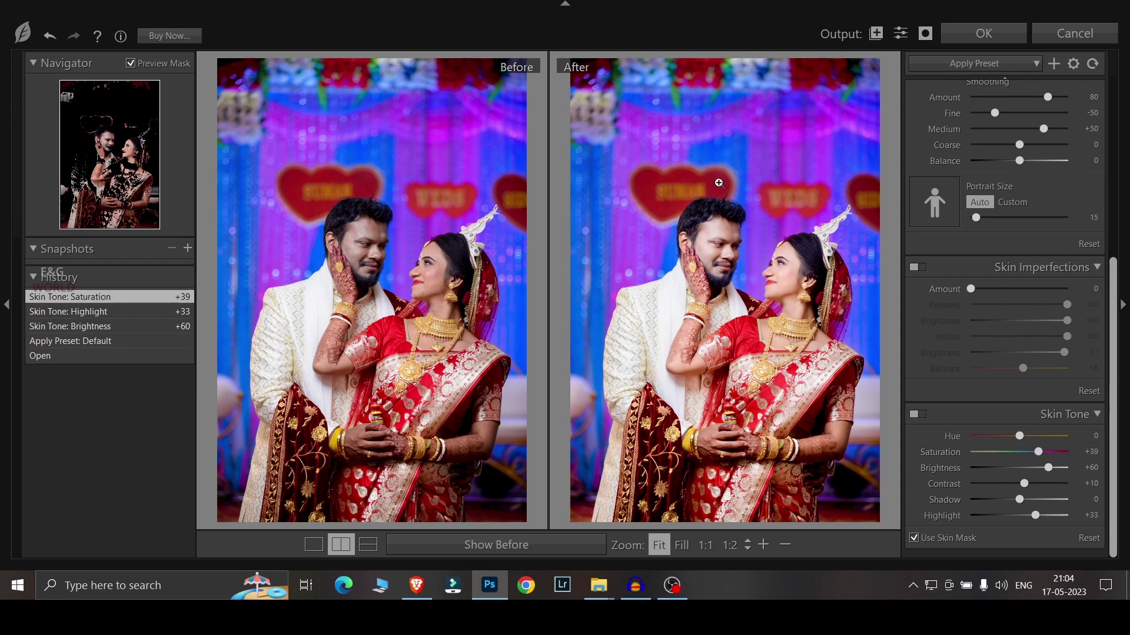
left_click(984, 33)
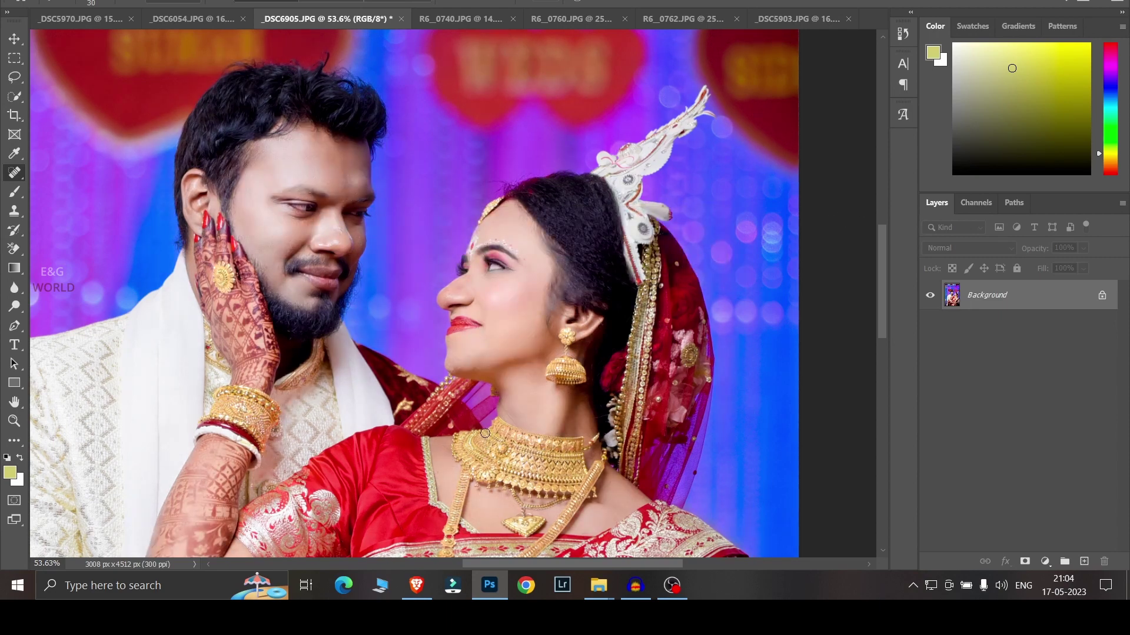
Step: Lower Highlights to -18 in a second Camera Raw pass and fit the image on screen
scroll(481, 428, "down", 2)
scroll(437, 449, "down", 1)
scroll(455, 413, "up", 2)
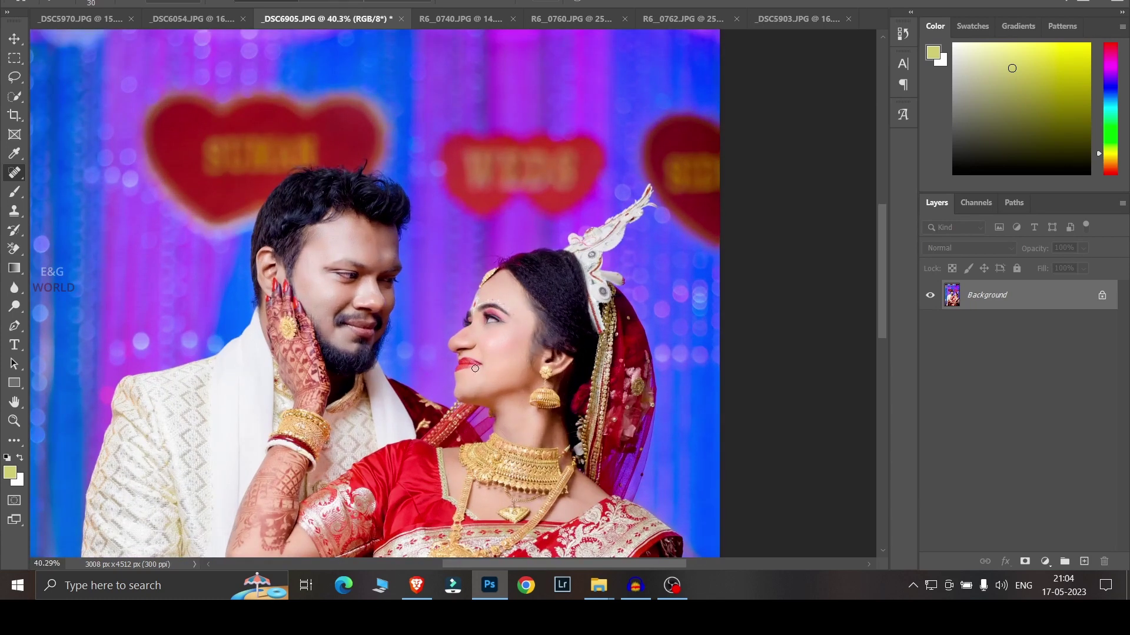
key("ctrl+shift+a")
left_click(937, 279)
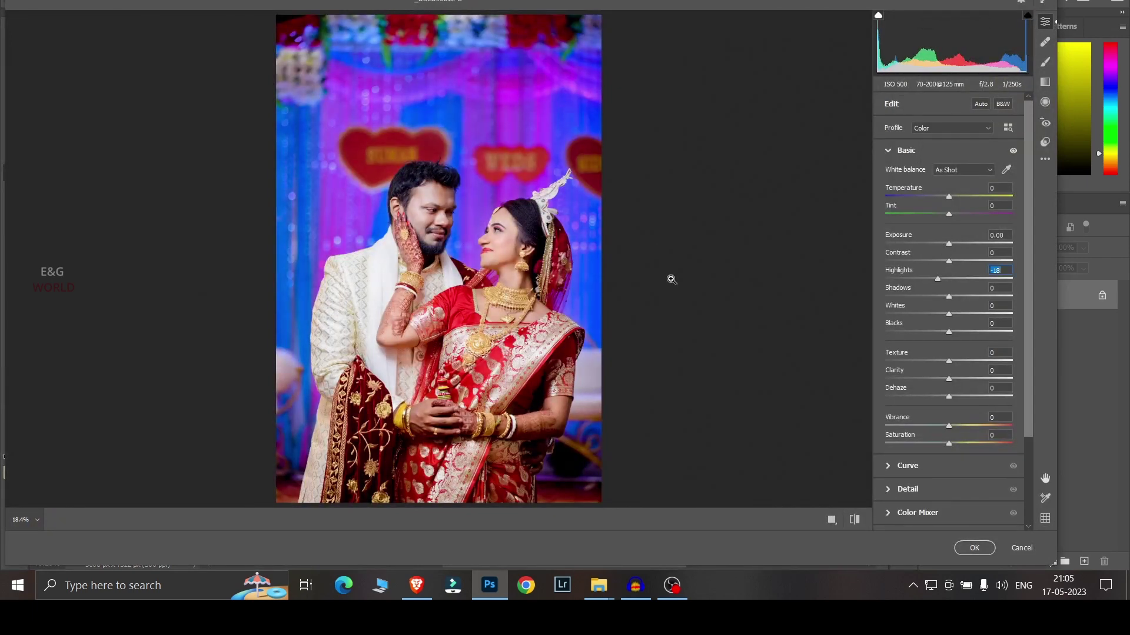
left_click(972, 548)
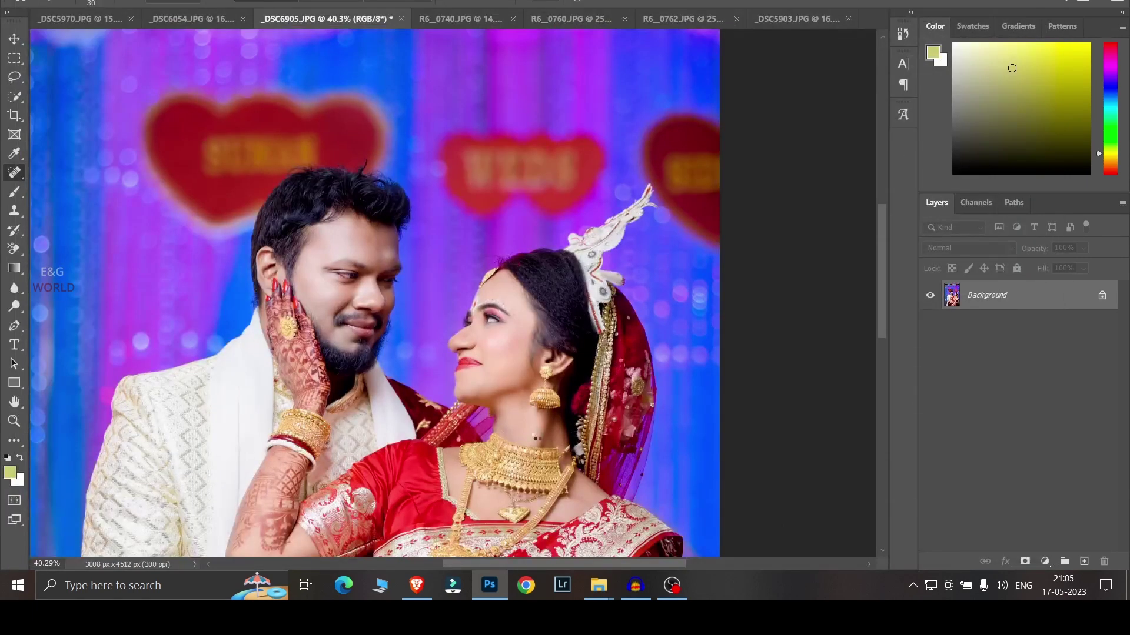
key("ctrl+0")
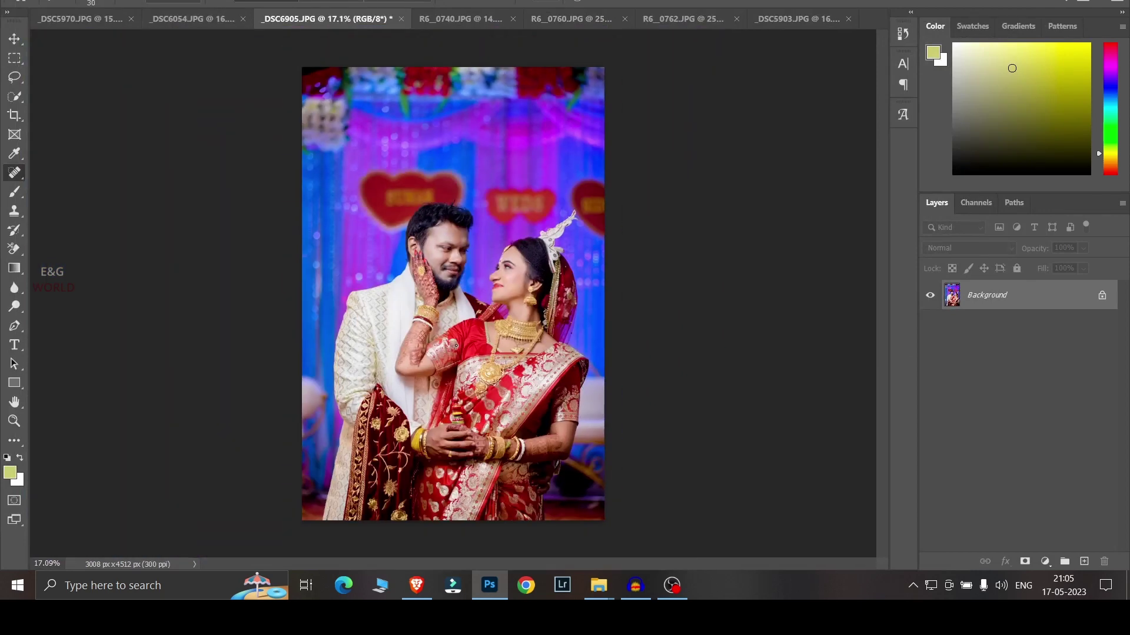
Step: Paste the SUN logo as a new layer and move it to the photo's left edge
key("ctrl+v")
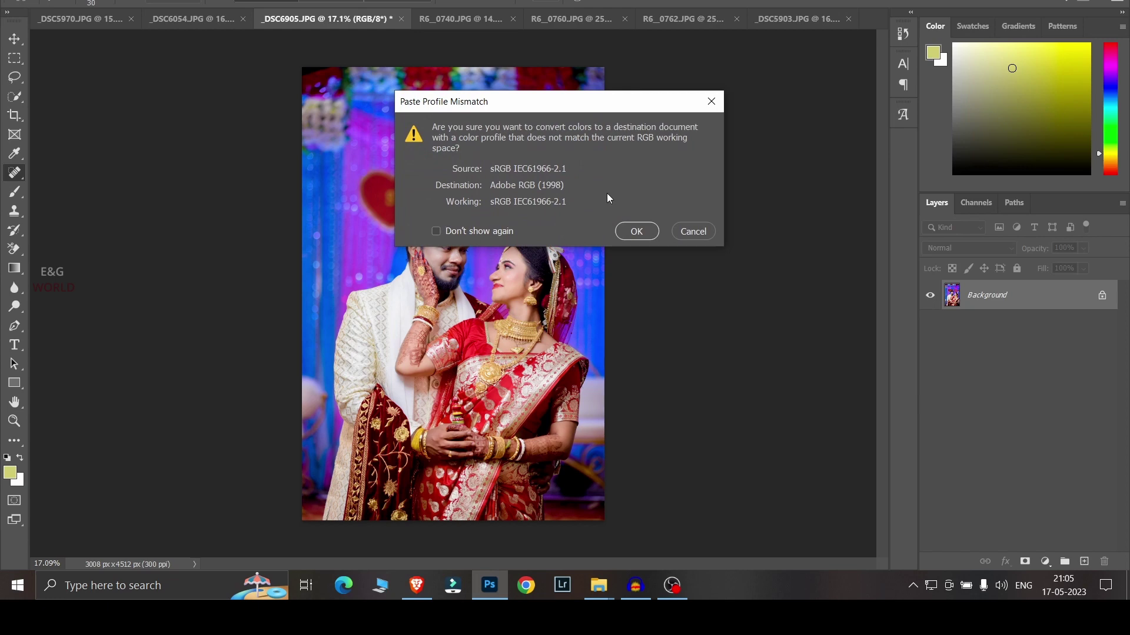
left_click(636, 231)
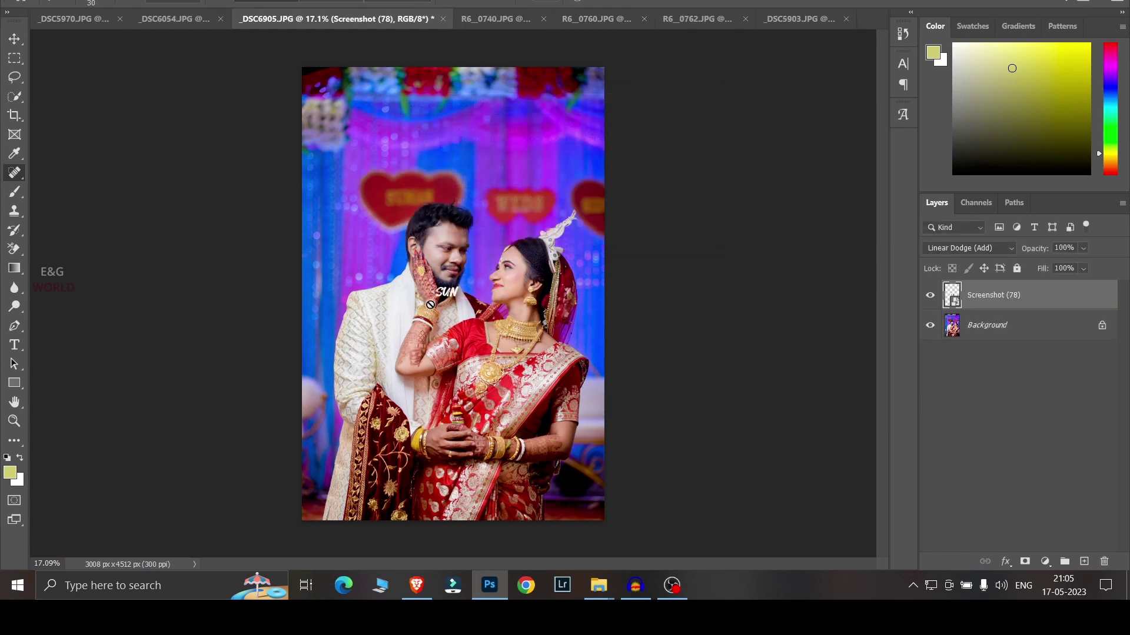
key("ctrl+t")
left_click_drag(462, 288, 335, 291)
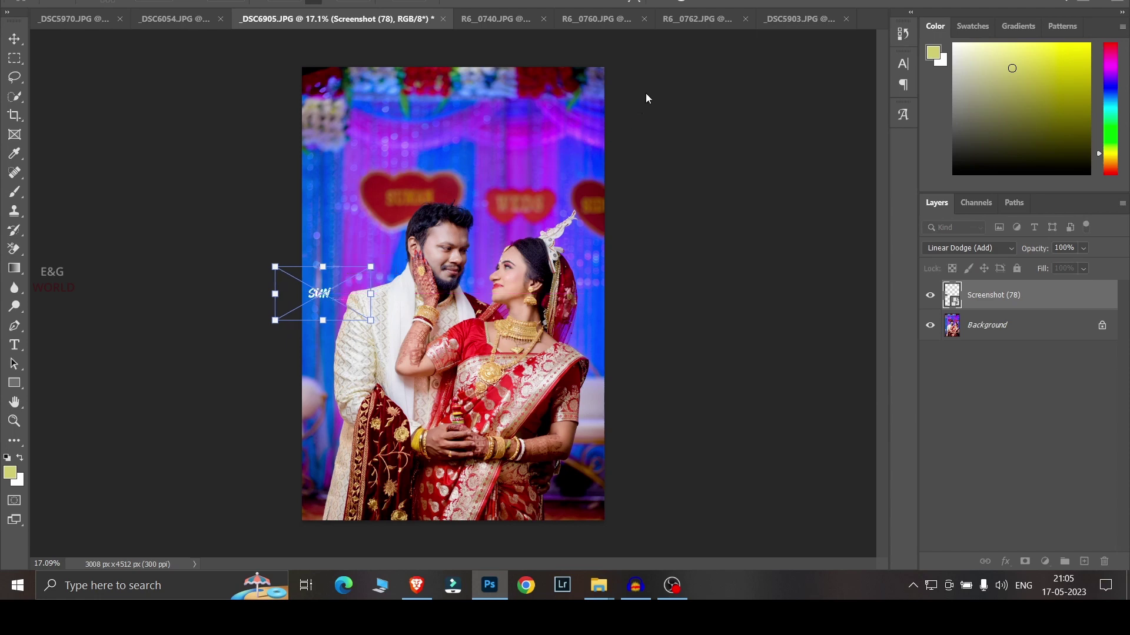
left_click(706, 3)
key("j")
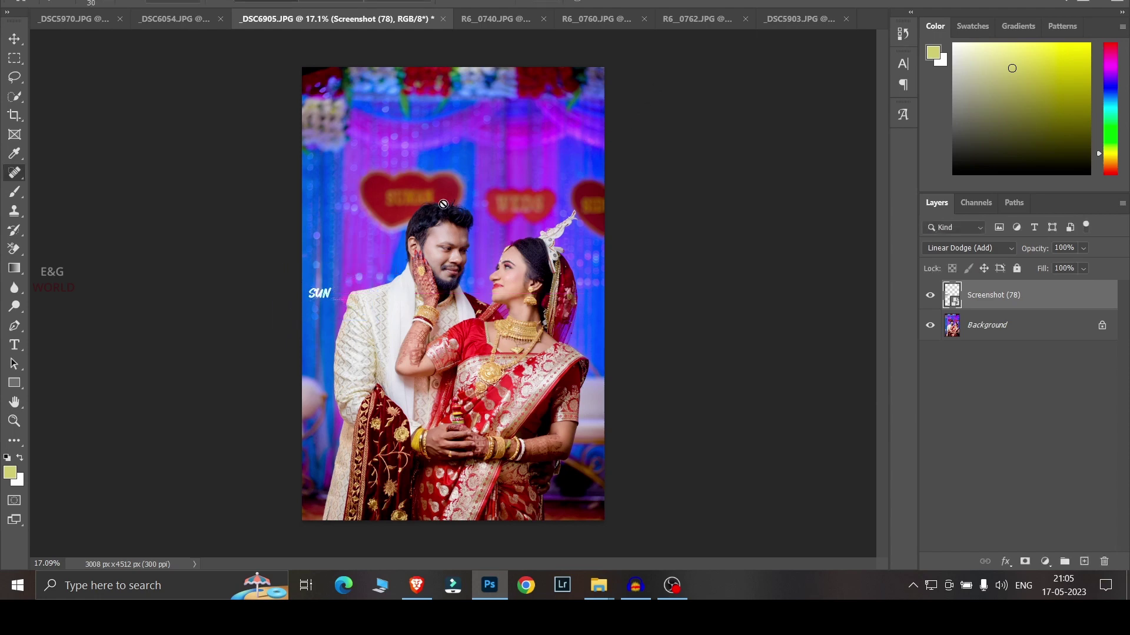